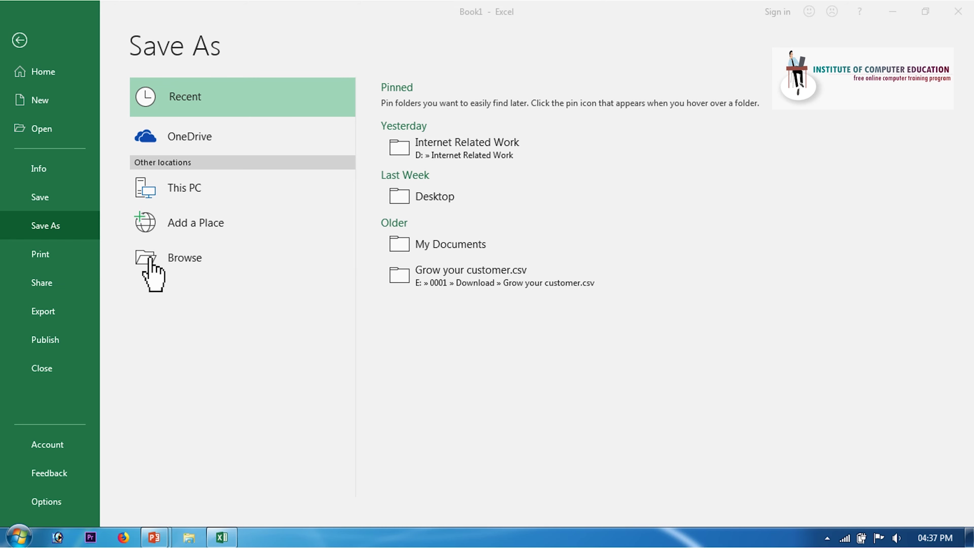
- Open the Save As dialog on the Documents library to choose where Book1 is saved
{"action": "left_click", "coordinate": [153, 271]}
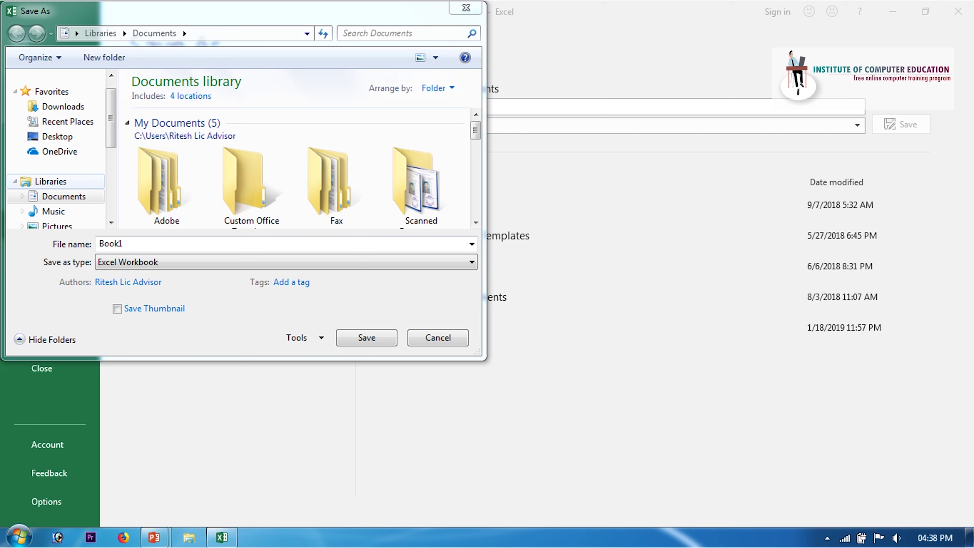
- Target the MS EXCEL folder on the Desktop and replace 'Book1' with your full name as the file name
{"action": "left_click", "coordinate": [57, 136]}
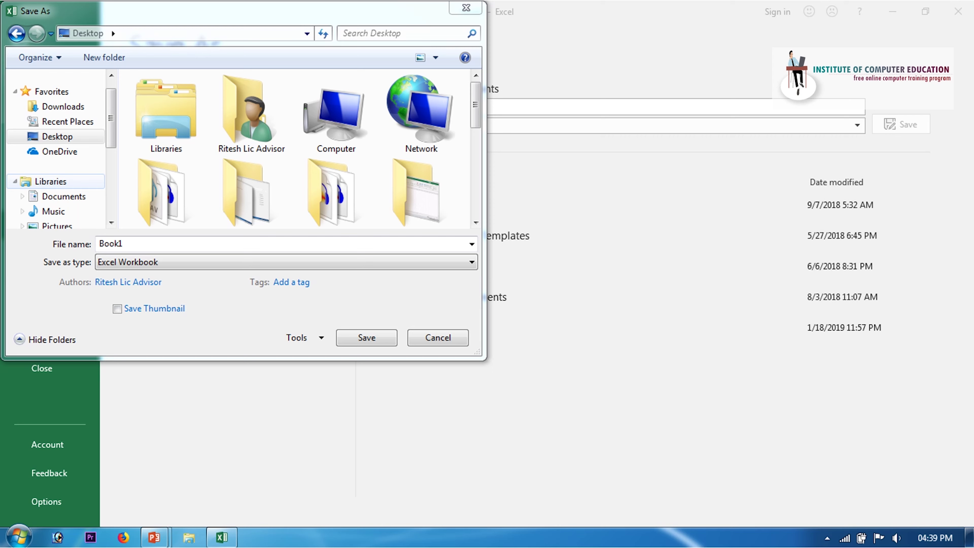
{"action": "scroll", "coordinate": [421, 154], "scroll_direction": "down", "scroll_amount": 1}
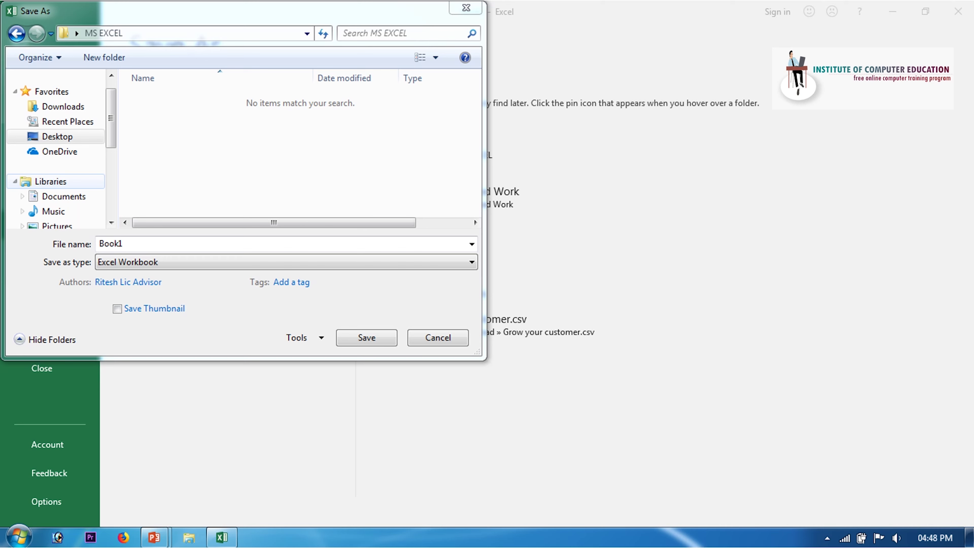
{"action": "double_click", "coordinate": [109, 244]}
{"action": "key", "text": "BackSpace"}
{"action": "type", "text": "Ritesh Kumar Upadhyay"}
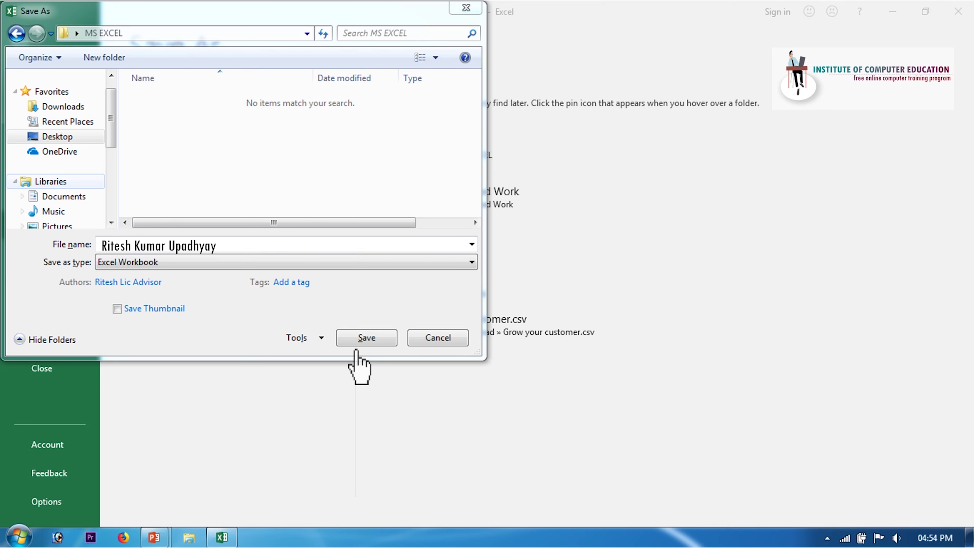
{"action": "left_click", "coordinate": [358, 344]}
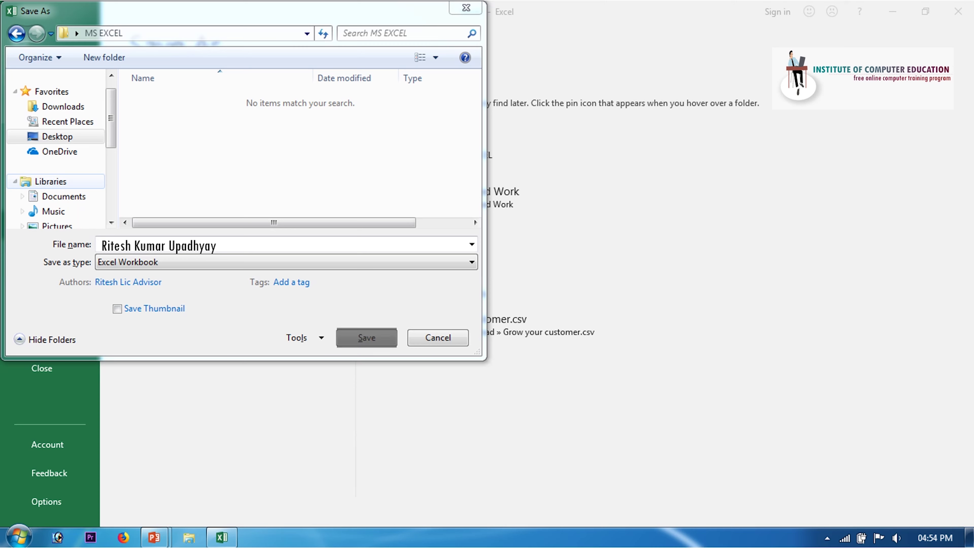
- Confirm saving the workbook into the MS EXCEL folder
{"action": "key", "text": "Return"}
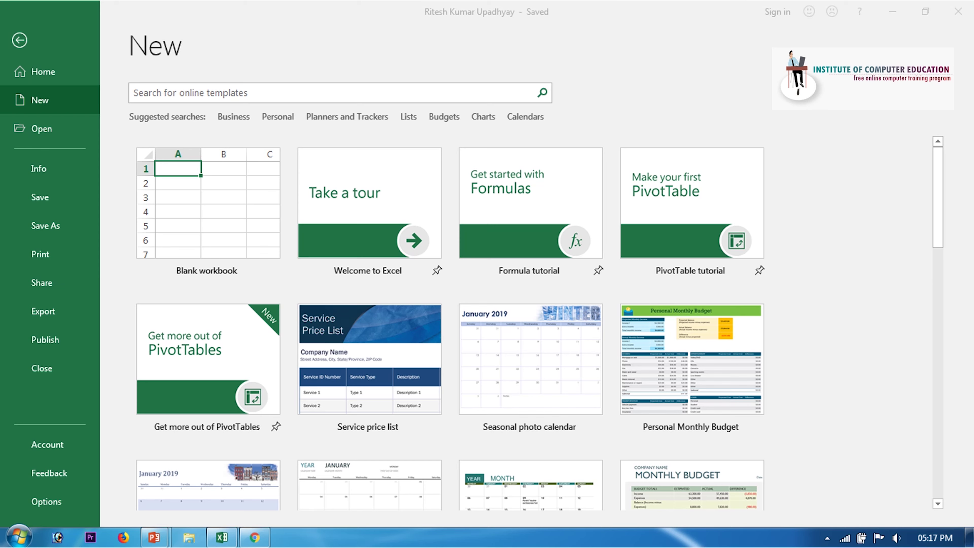
- Create a new blank workbook, Book2
{"action": "left_click", "coordinate": [207, 261]}
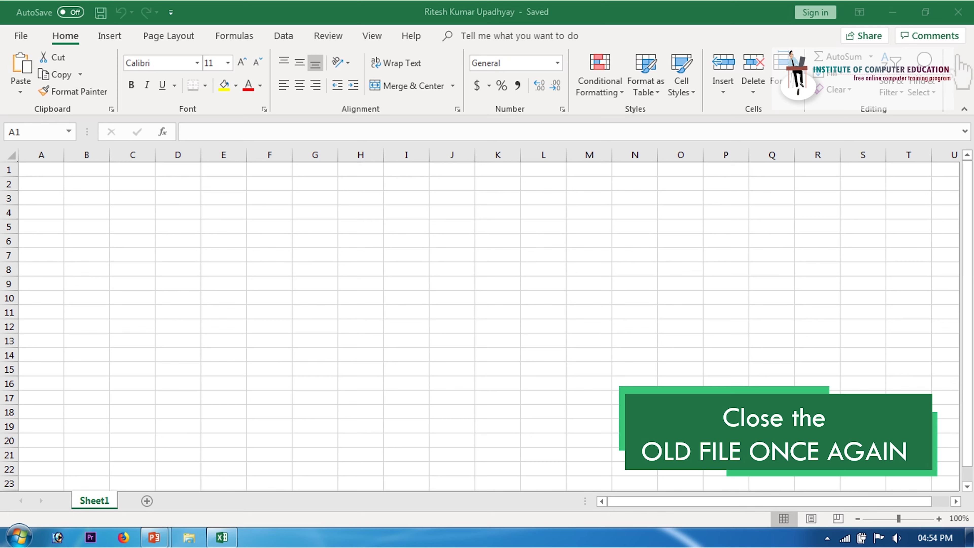
- Close the window of the workbook saved under your full name
{"action": "left_click", "coordinate": [957, 11]}
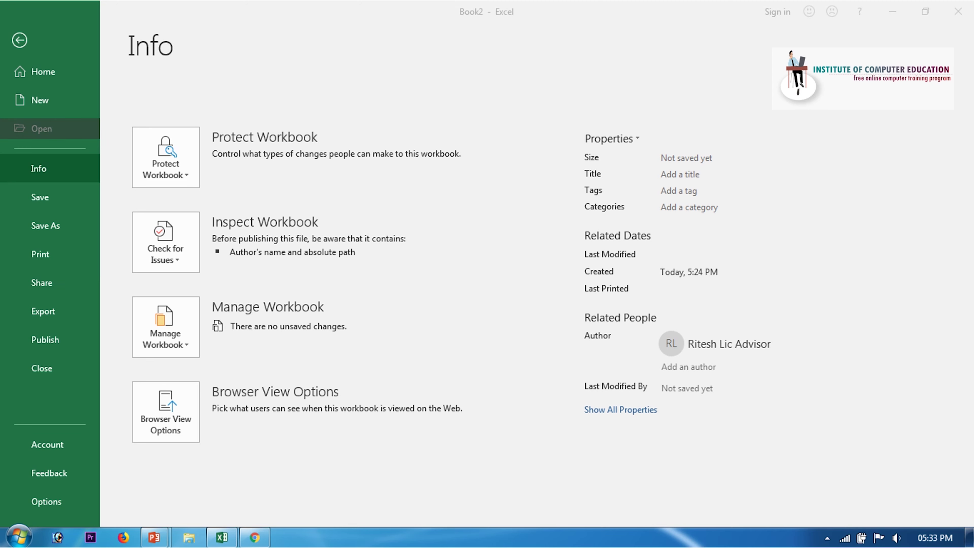
- Bring up the recent workbooks list with Ctrl+O and pick the workbook saved under your name
{"action": "key", "text": "ctrl+o"}
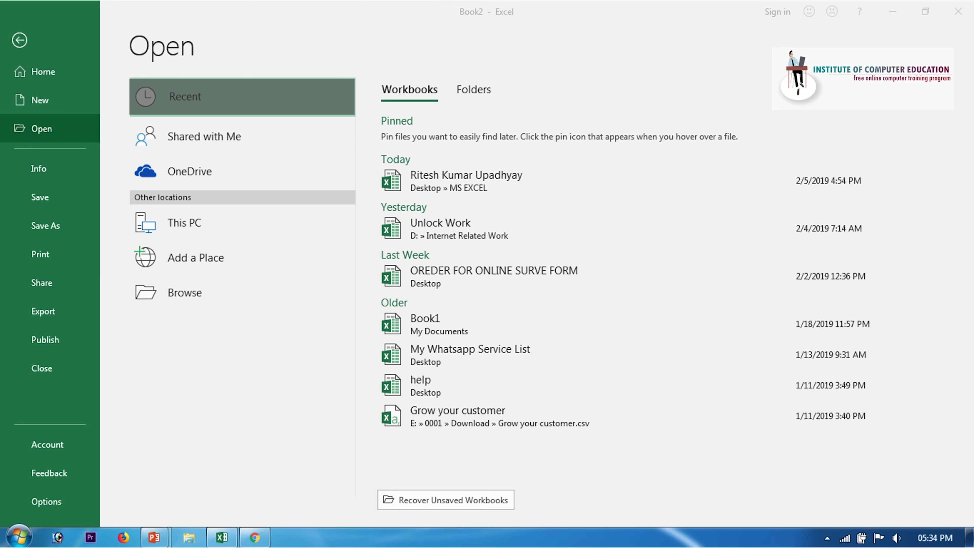
{"action": "left_click", "coordinate": [493, 187]}
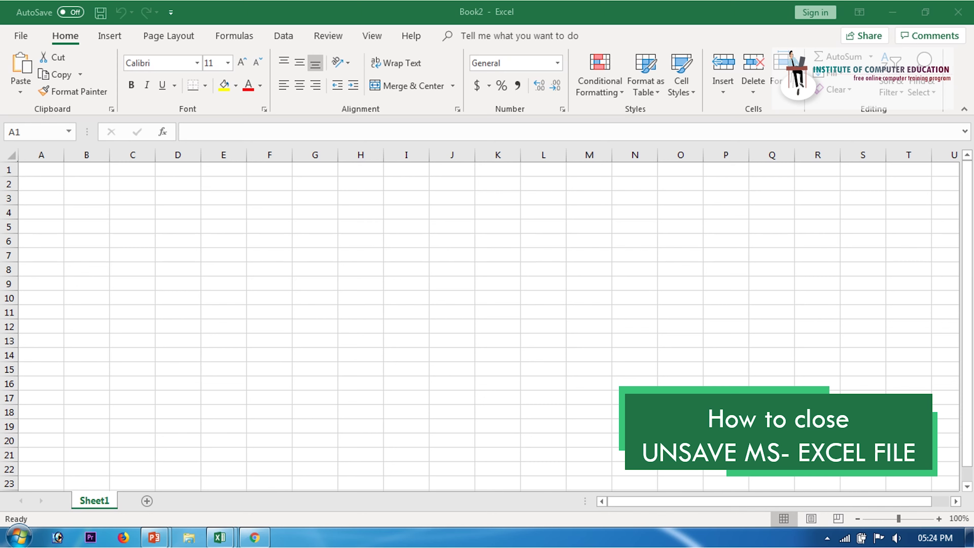
- Close the unsaved workbook, bringing up the save-changes prompt
{"action": "left_click", "coordinate": [958, 12]}
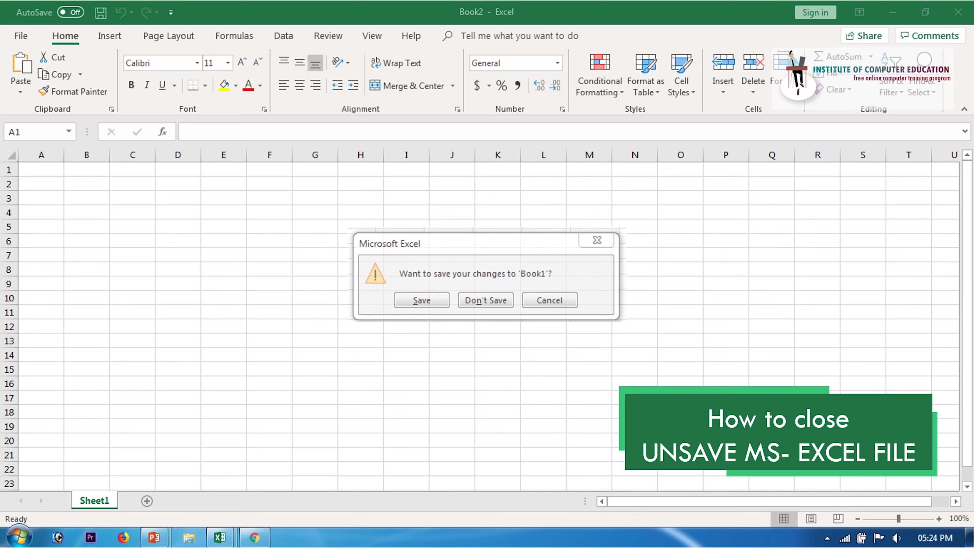